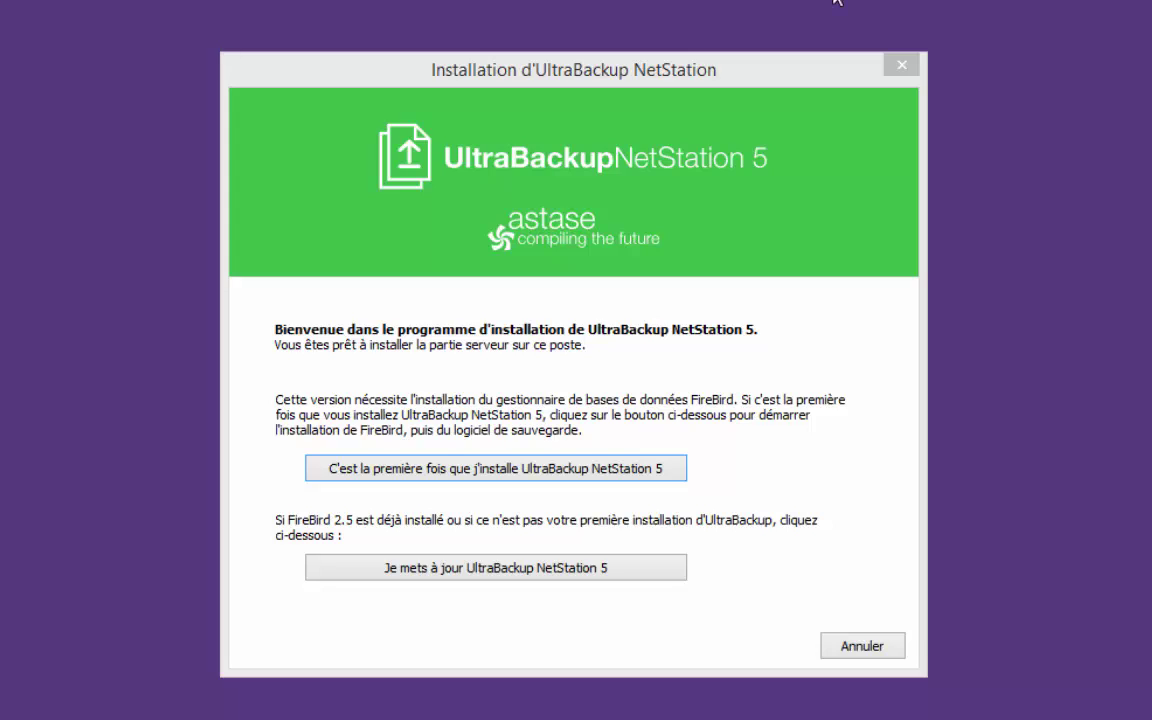
Start a first-time install with Firebird and accept the licence agreement
click(560, 470)
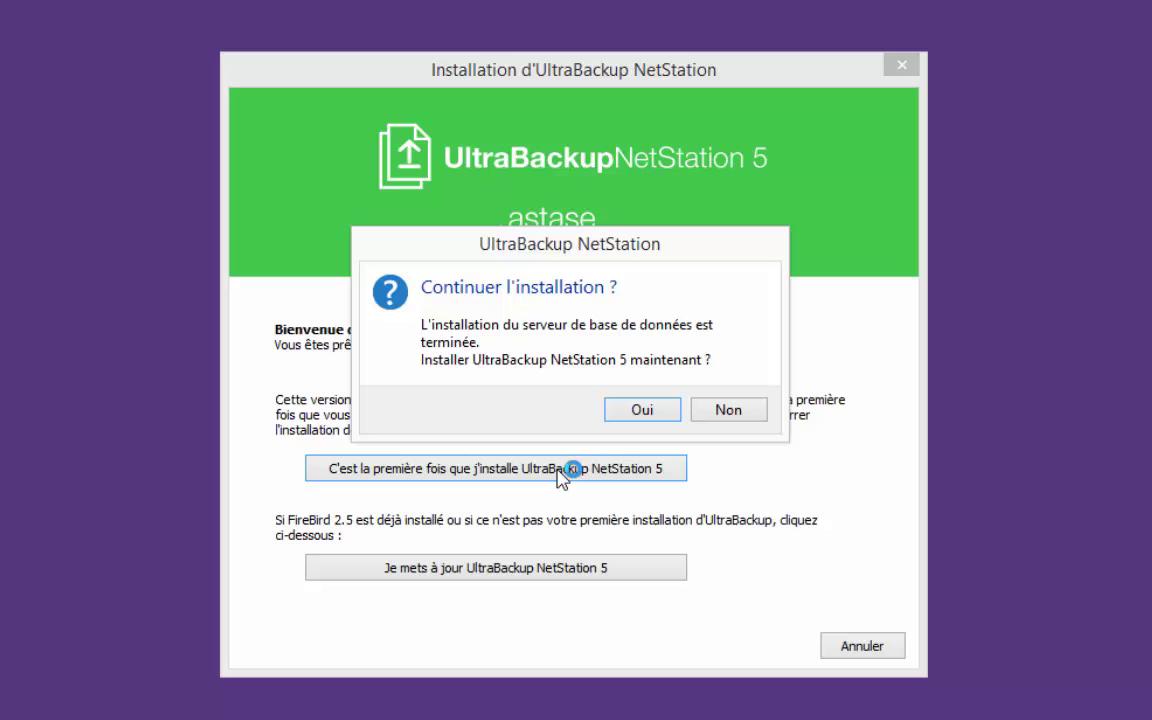
click(641, 409)
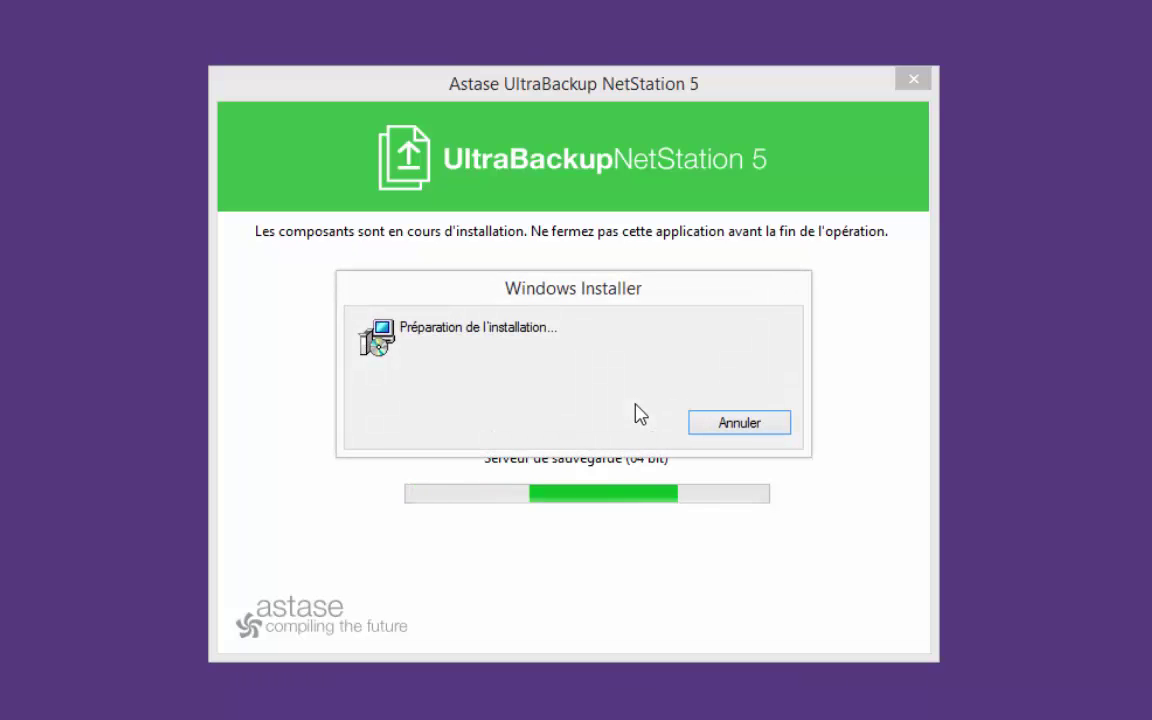
click(700, 563)
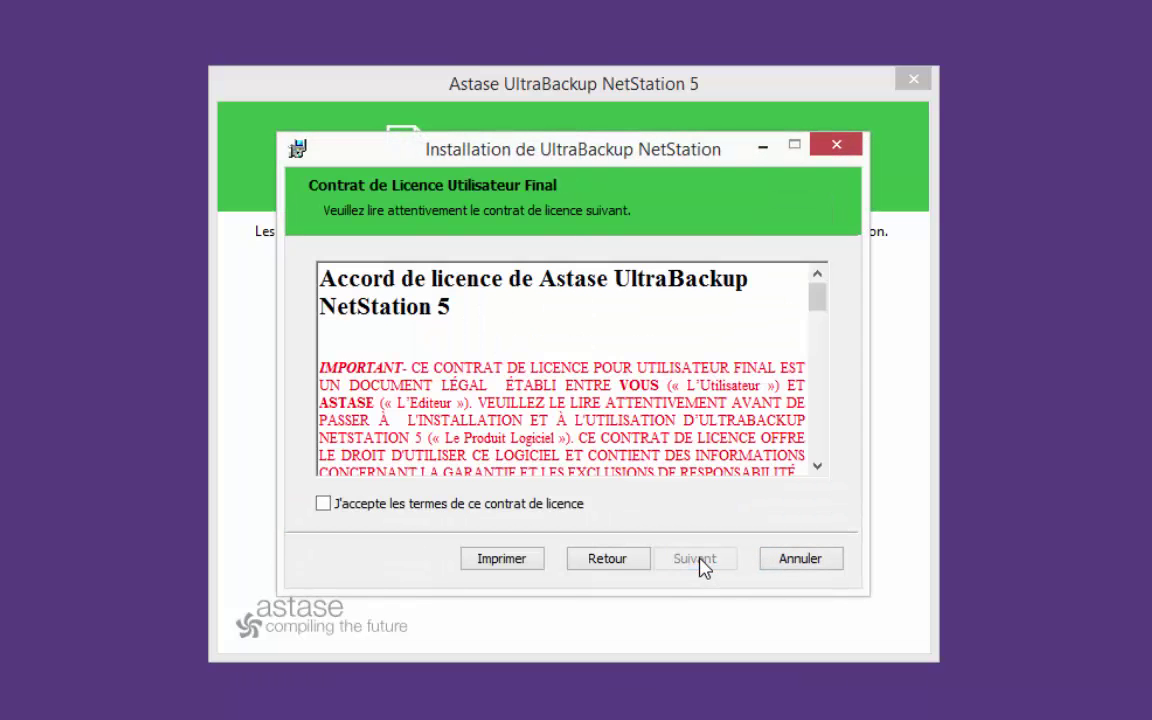
click(503, 509)
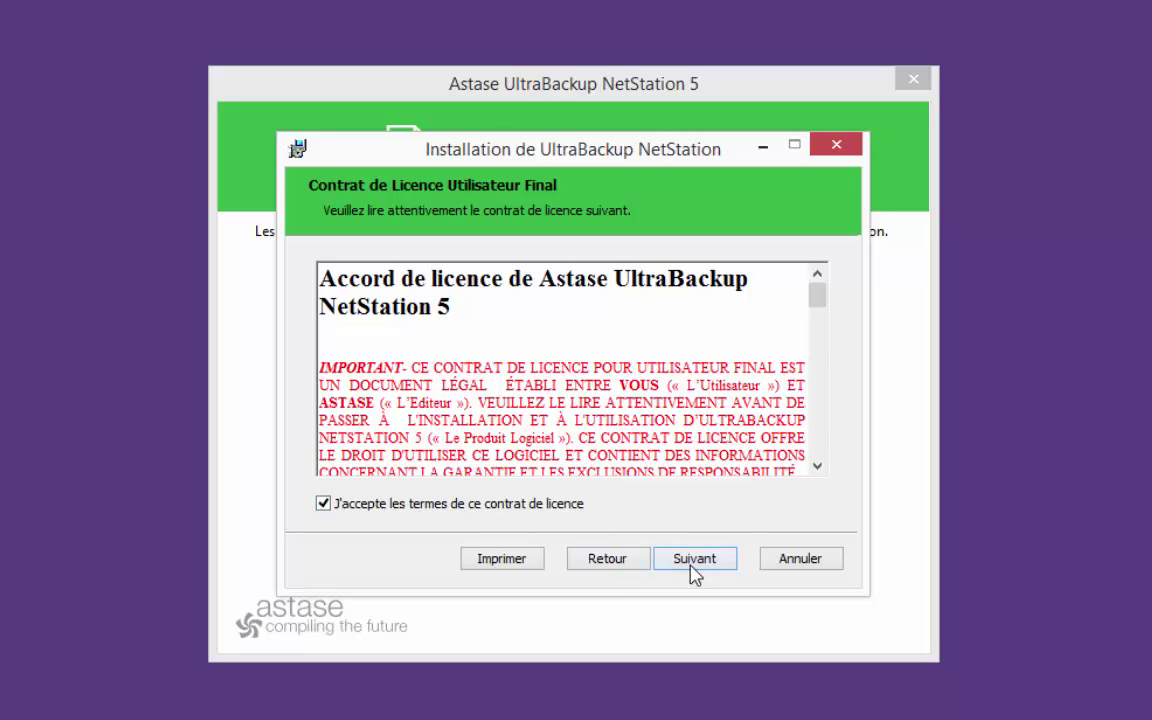
click(695, 566)
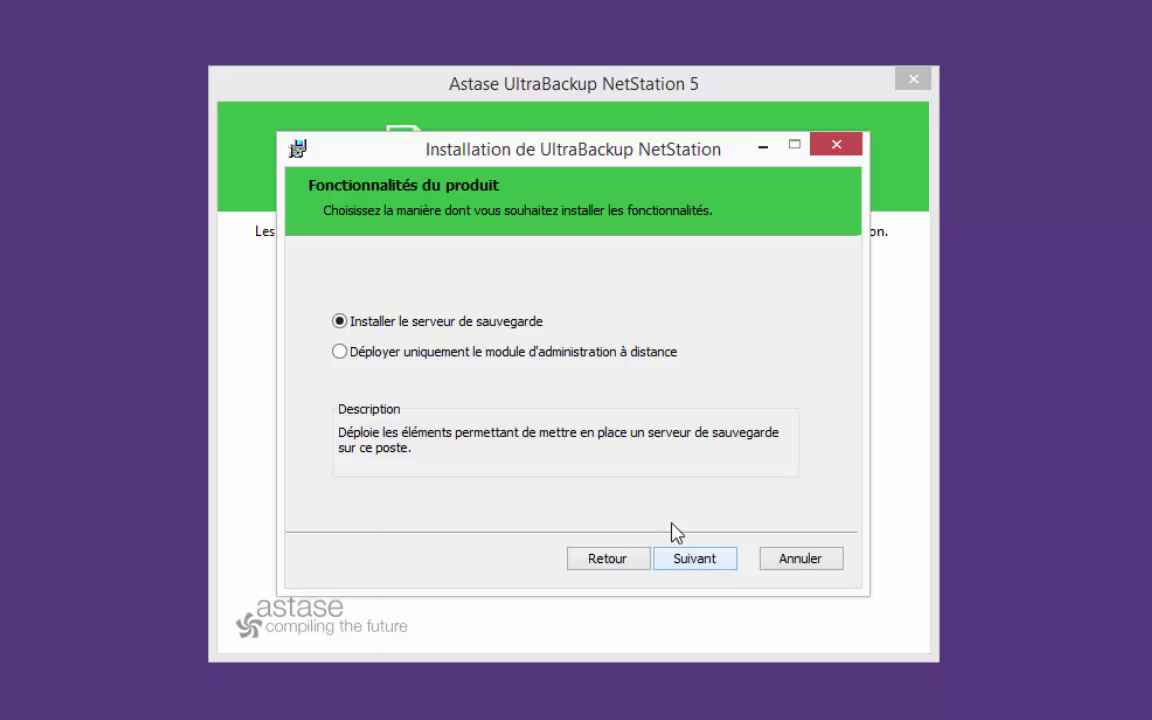
Choose 'Installer le serveur de sauvegarde' in the default folder and run the installation
click(479, 356)
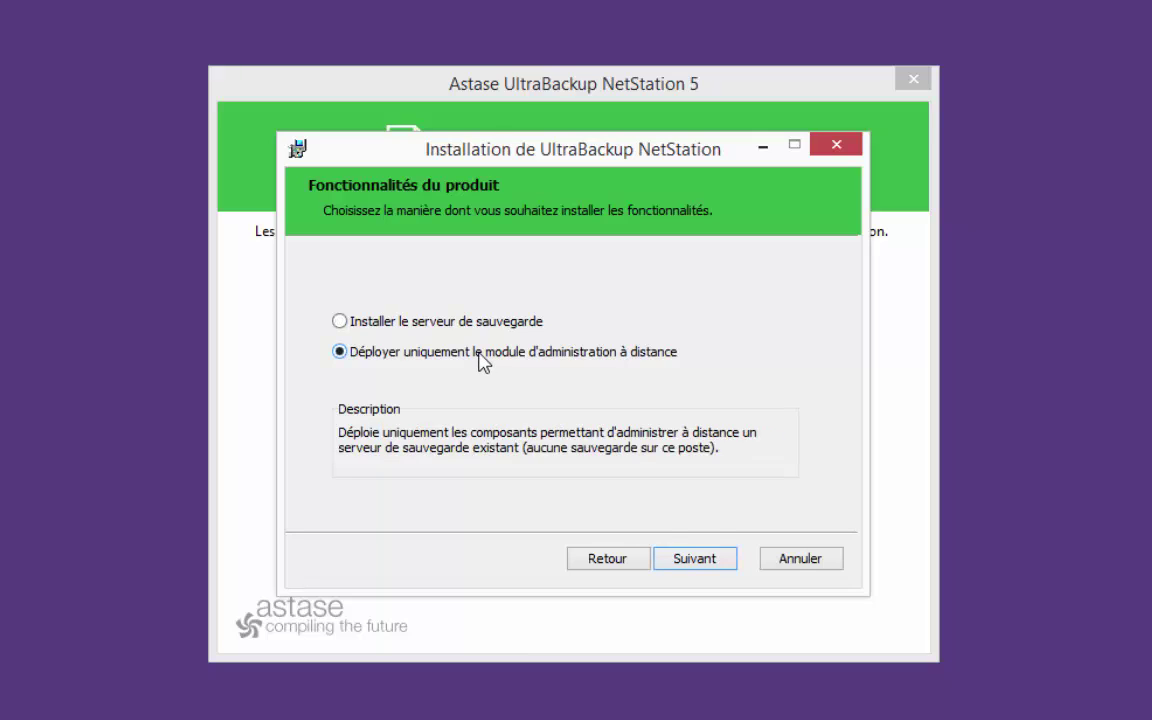
click(476, 322)
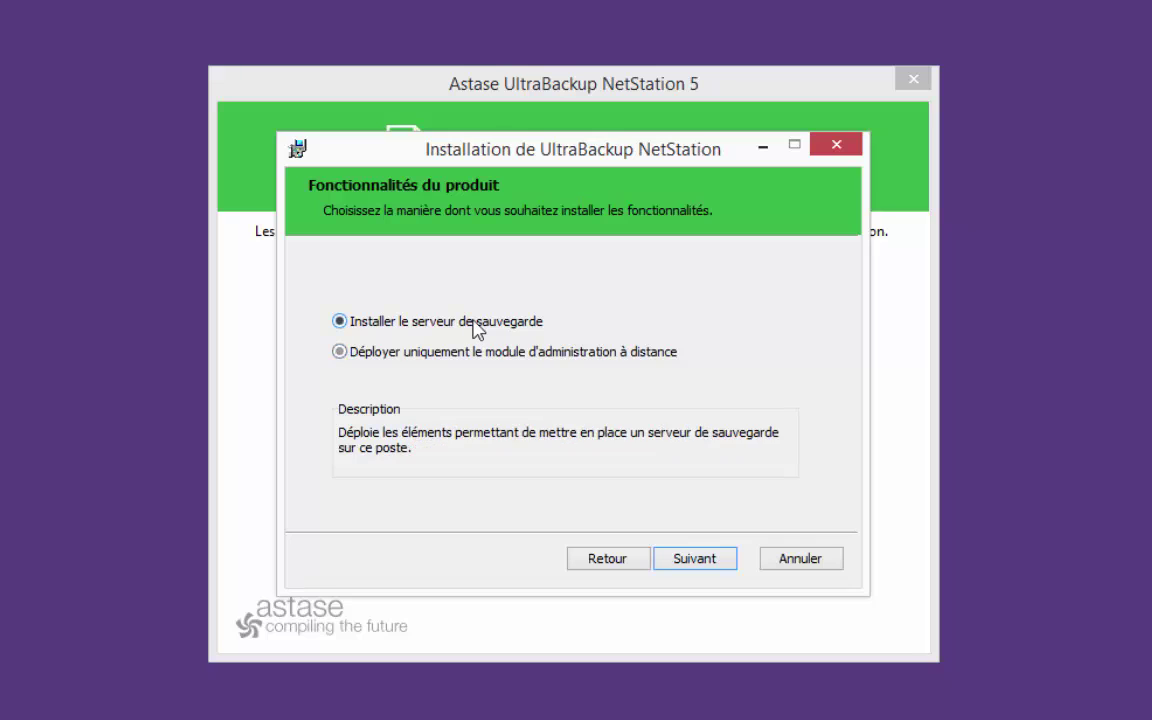
click(712, 564)
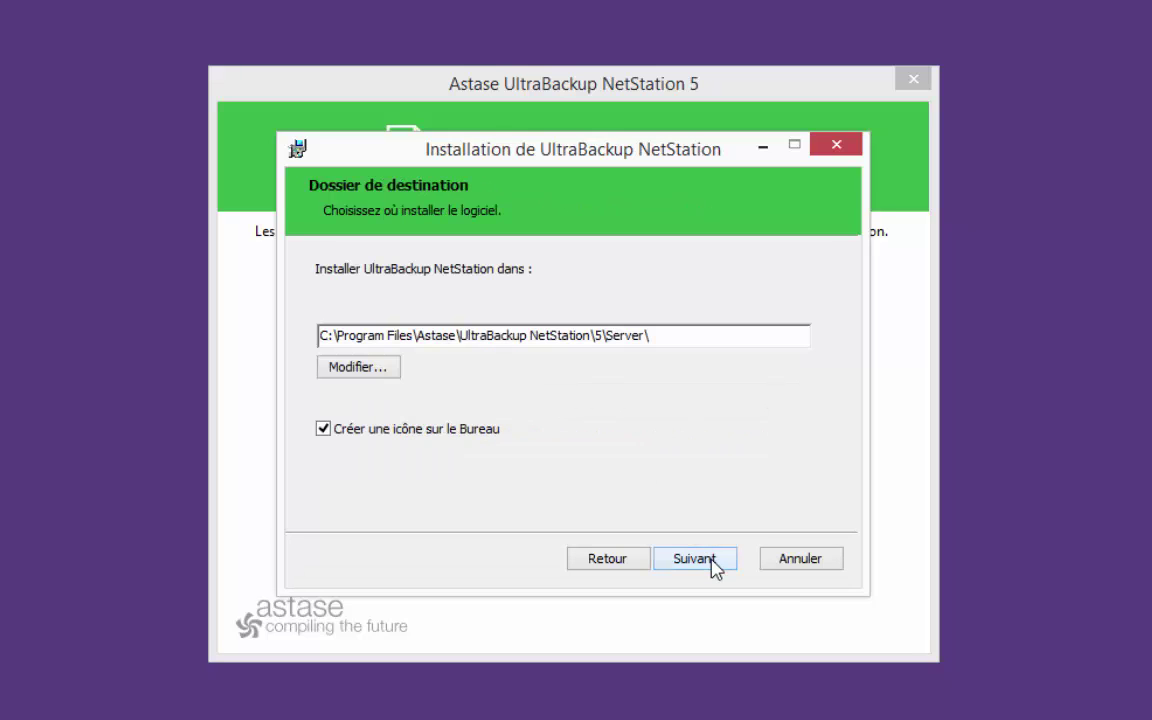
click(714, 564)
click(714, 564)
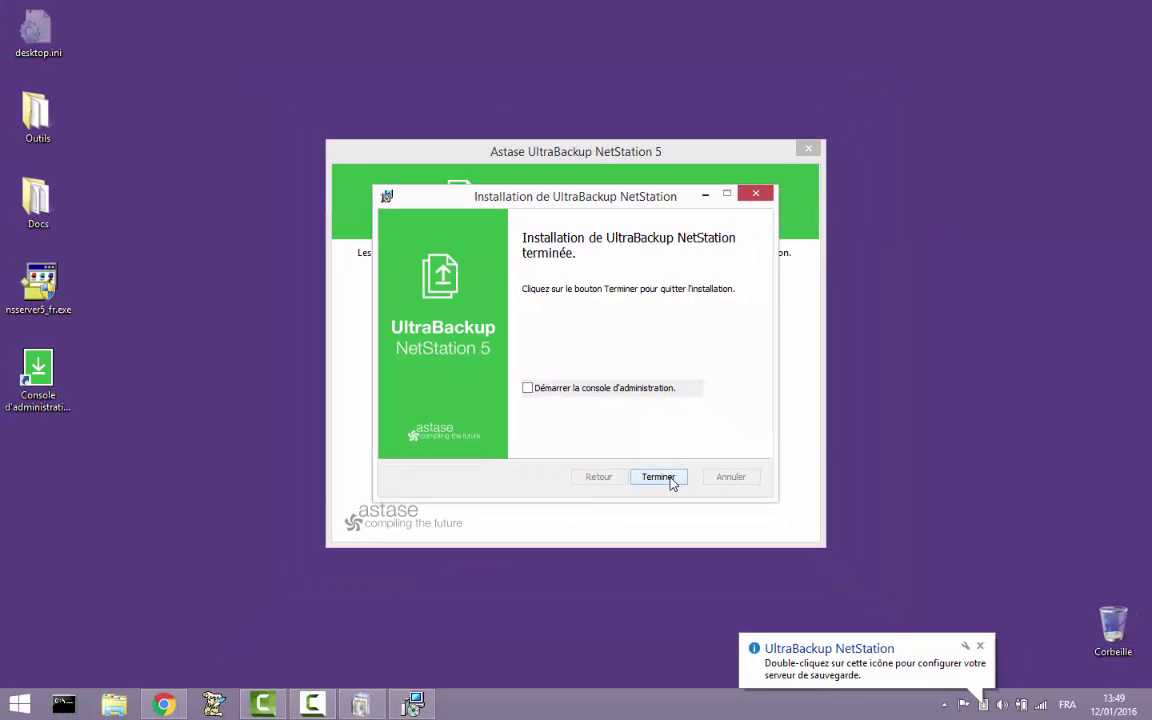
Close the finished installer and launch the 'Console d'administration' desktop shortcut
click(659, 477)
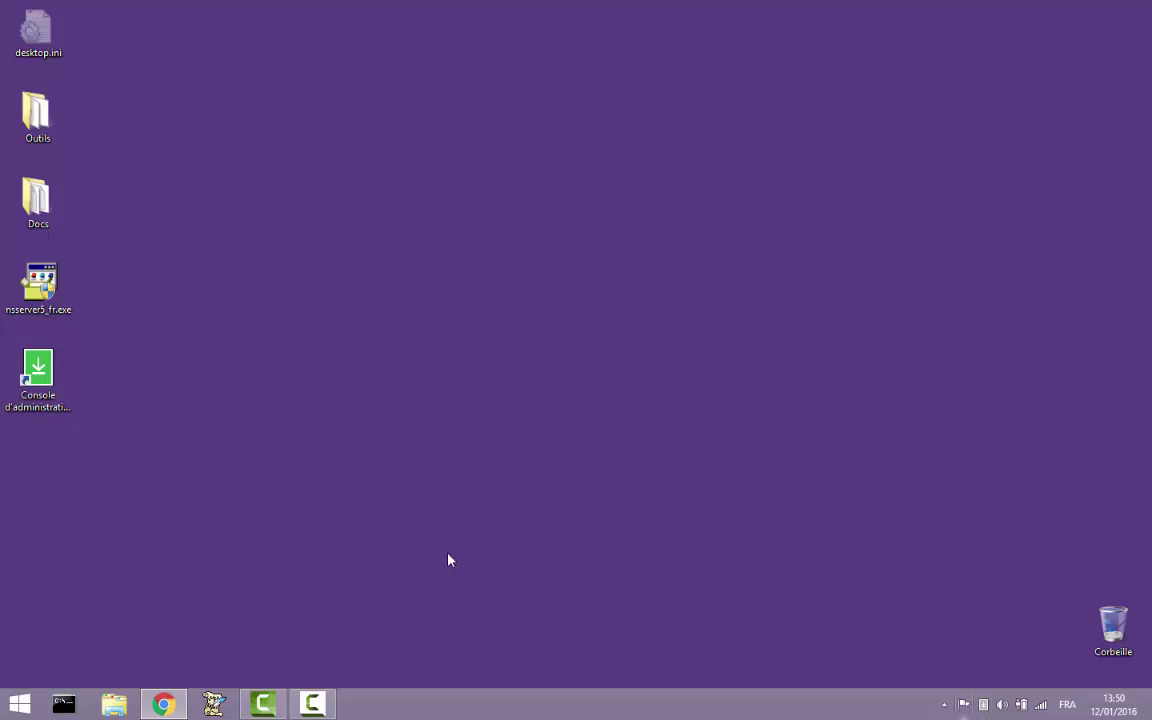
click(52, 376)
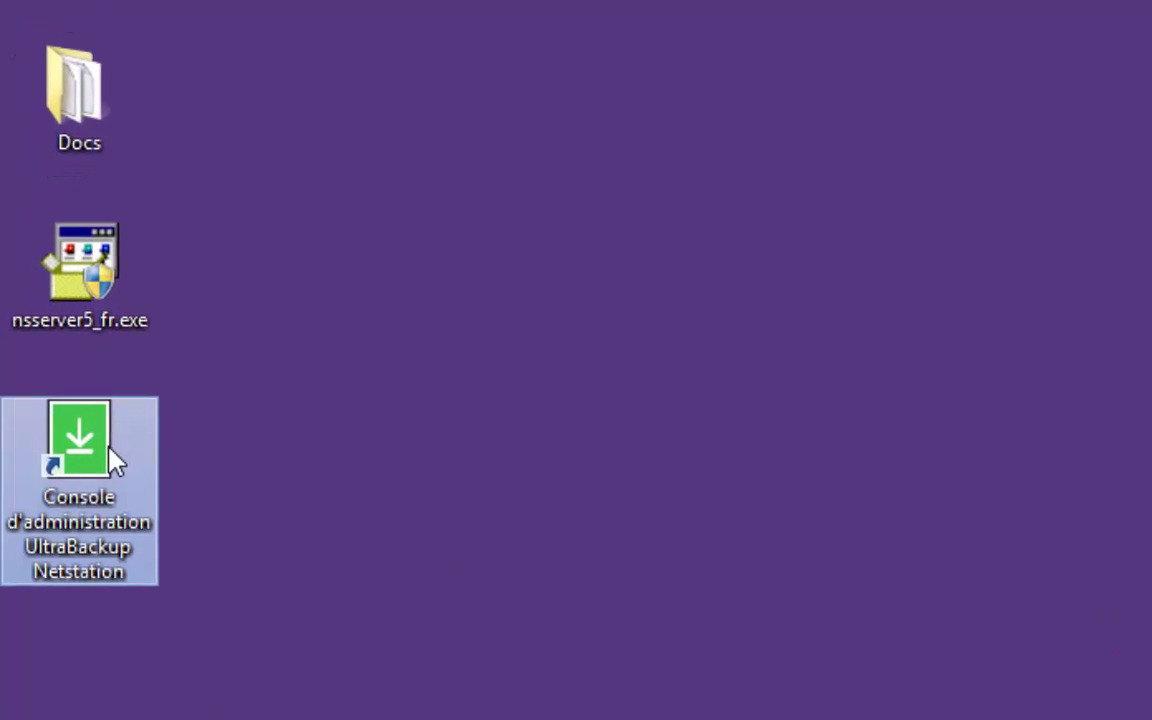
double_click(112, 455)
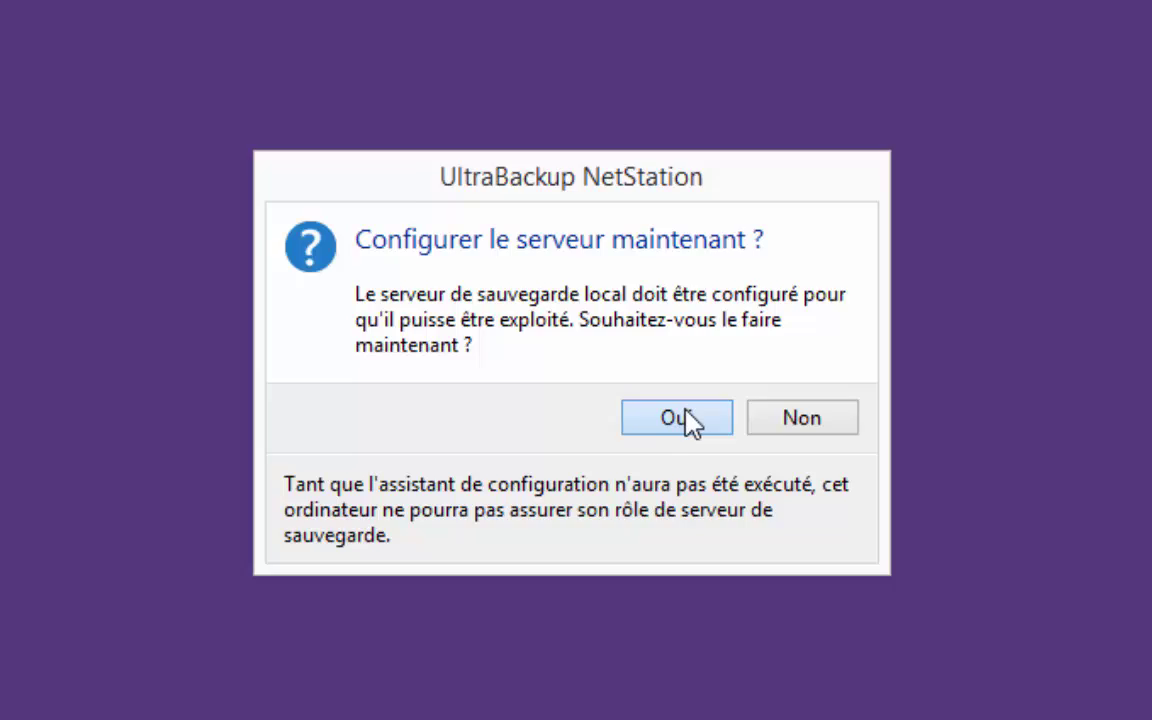
Agree to configure the server now and proceed with a new configuration on this machine
click(687, 420)
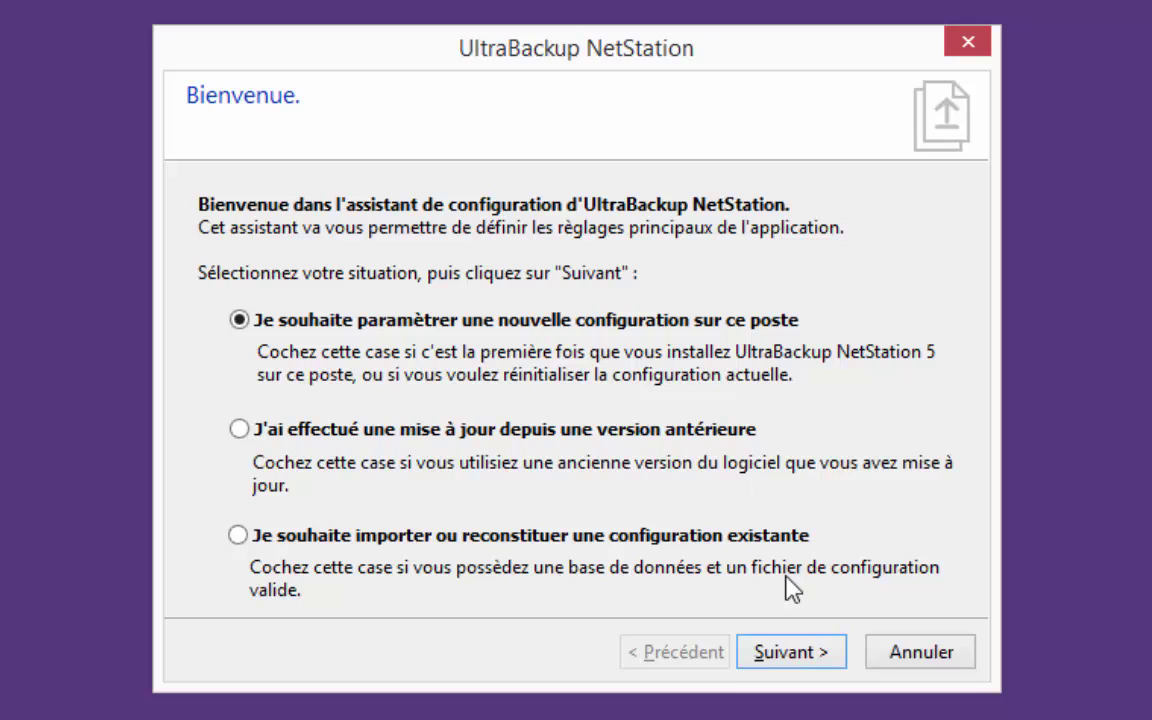
click(810, 664)
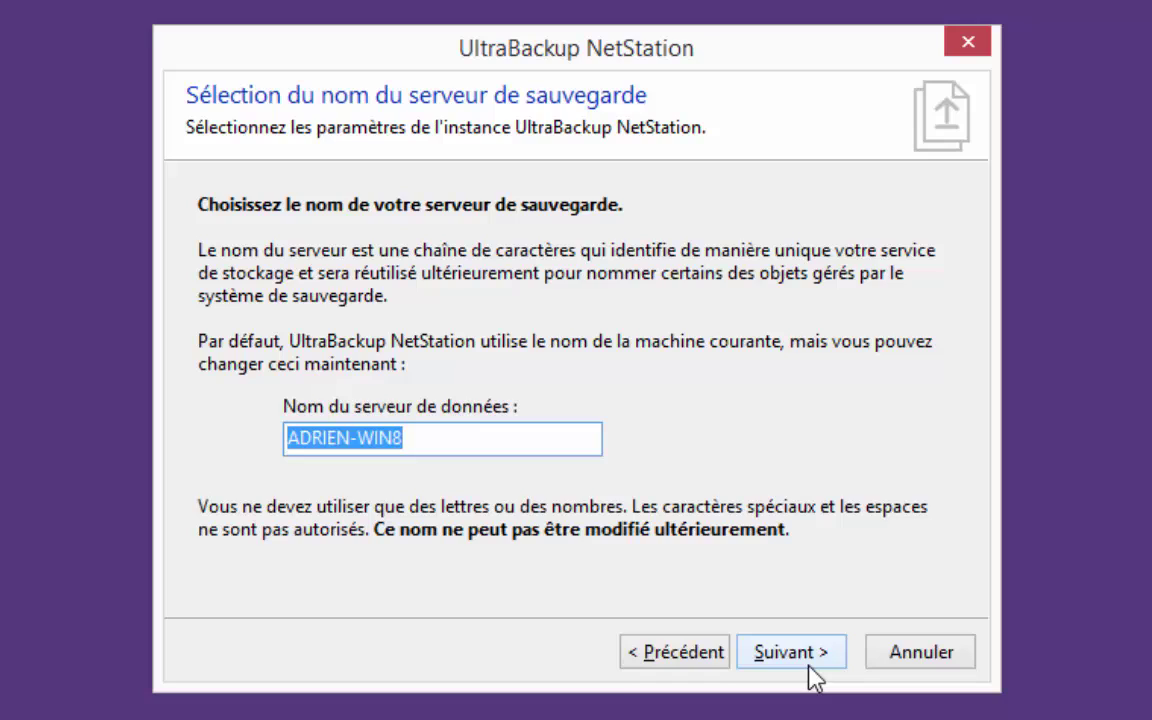
Keep the default server name and set the administrator password in 'Mot de passe administrateur'
click(810, 665)
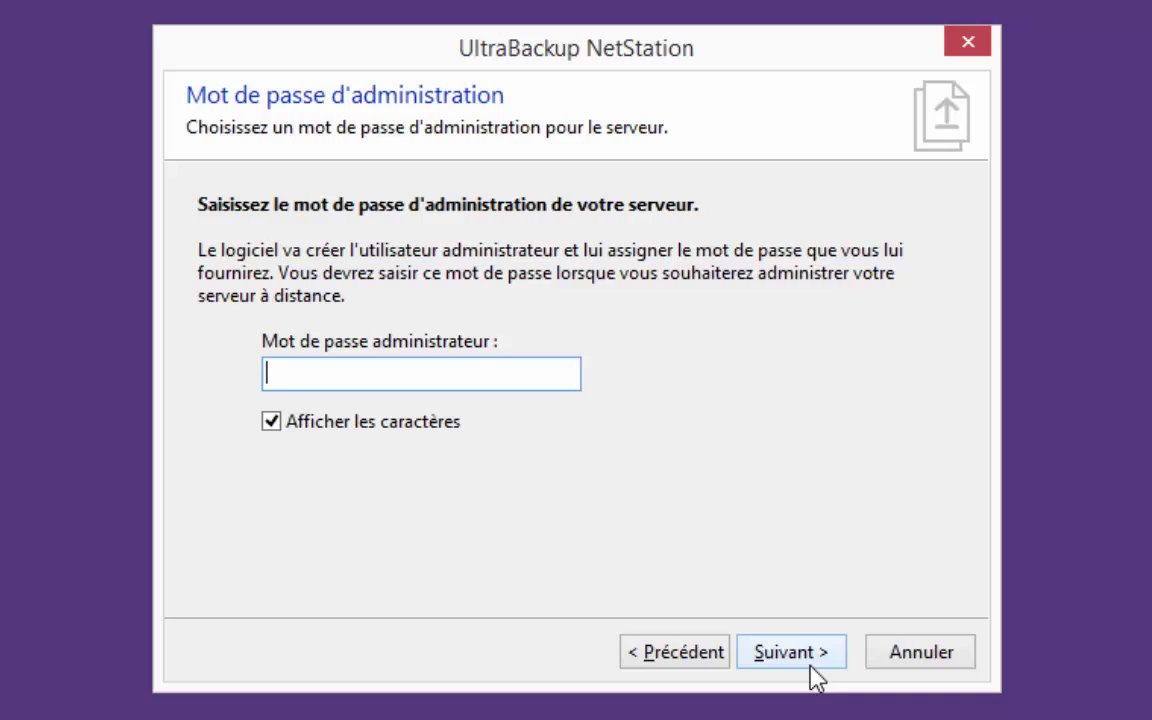
text(test)
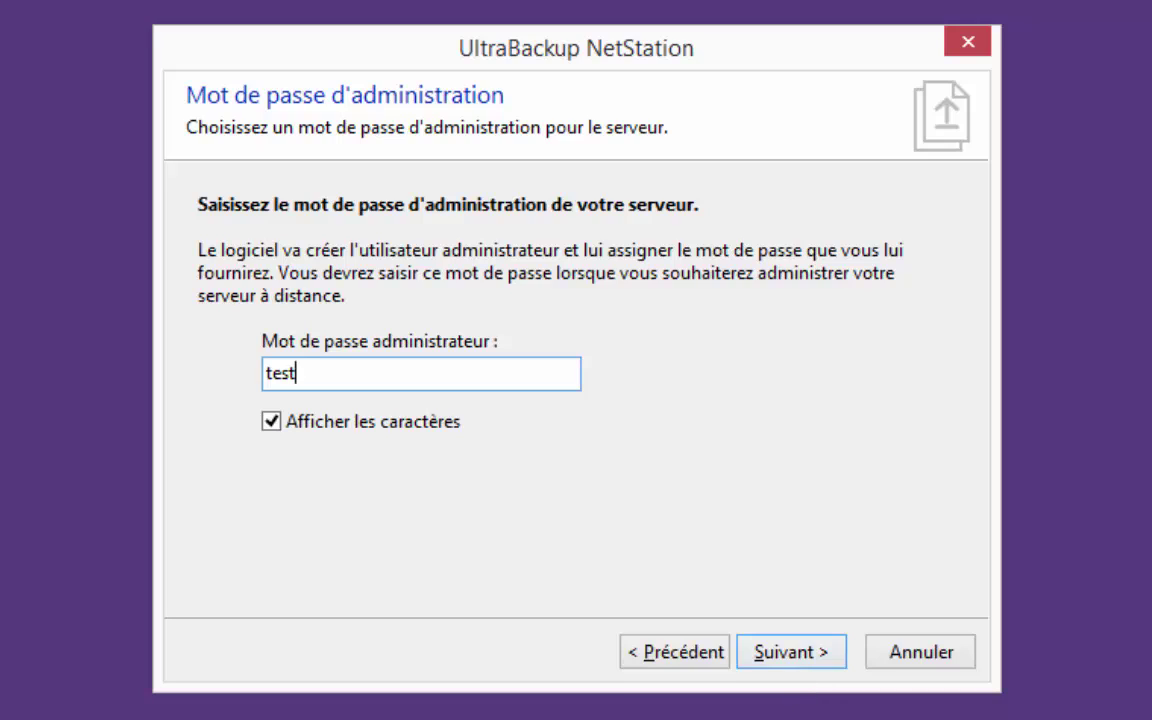
click(792, 647)
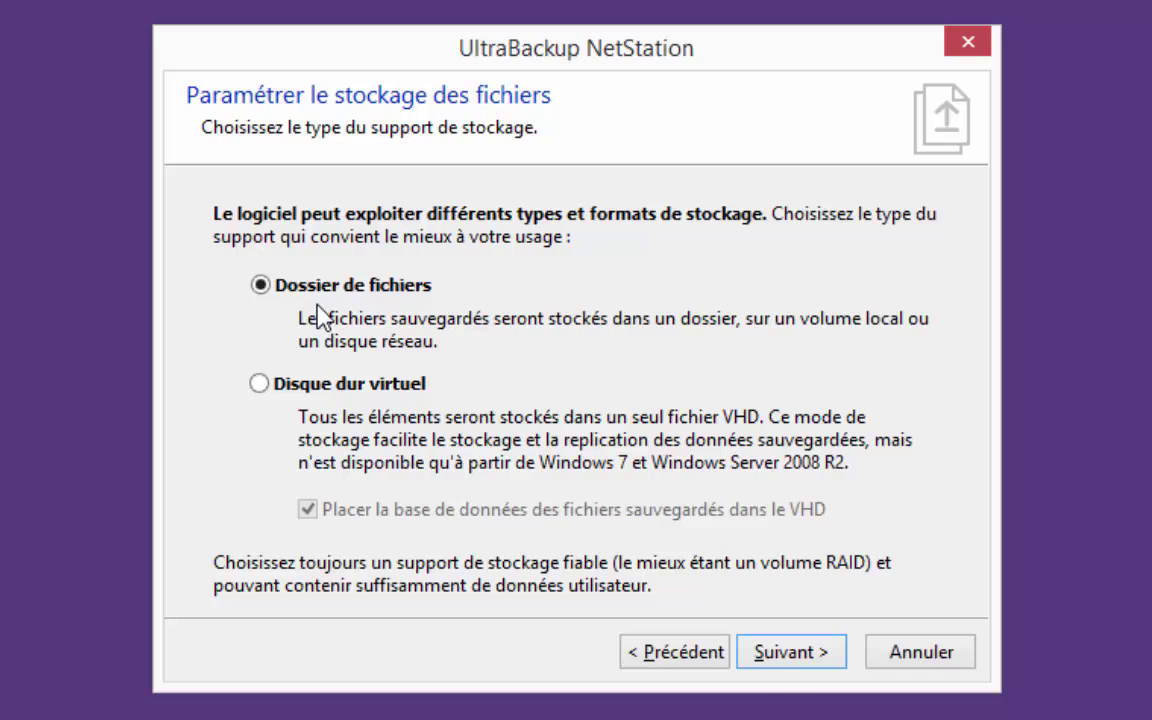
Keep 'Dossier de fichiers' storage and enter C:\Data as the storage folder path
click(785, 660)
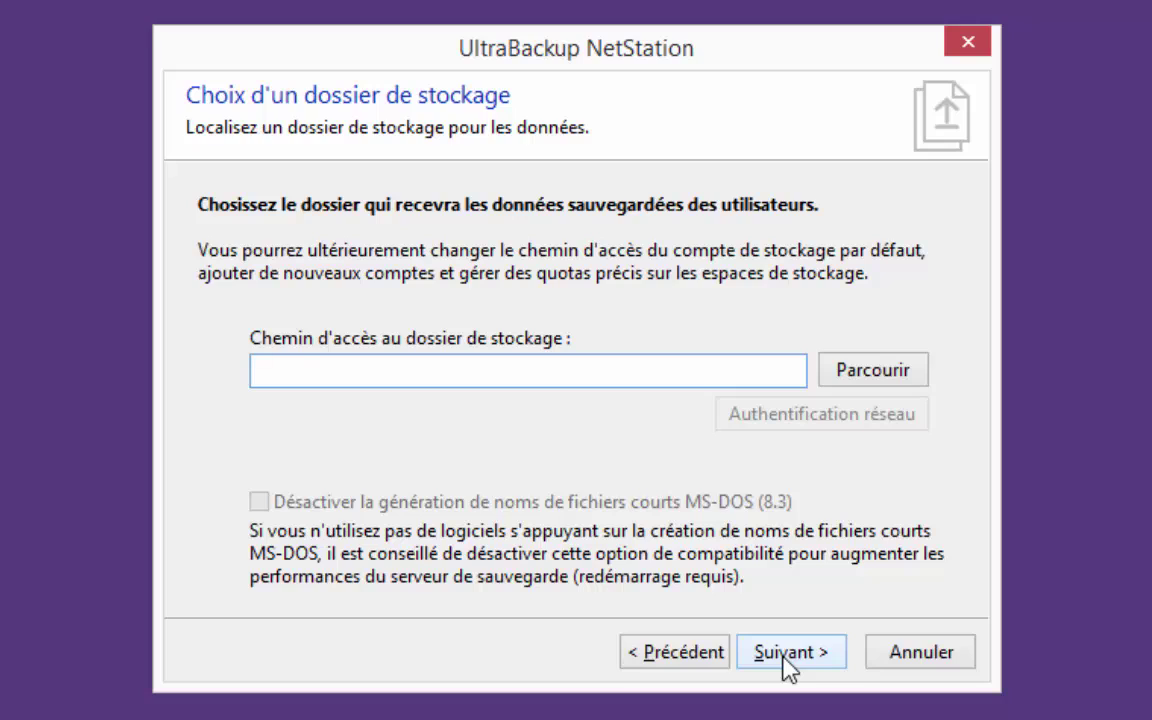
text(C:)
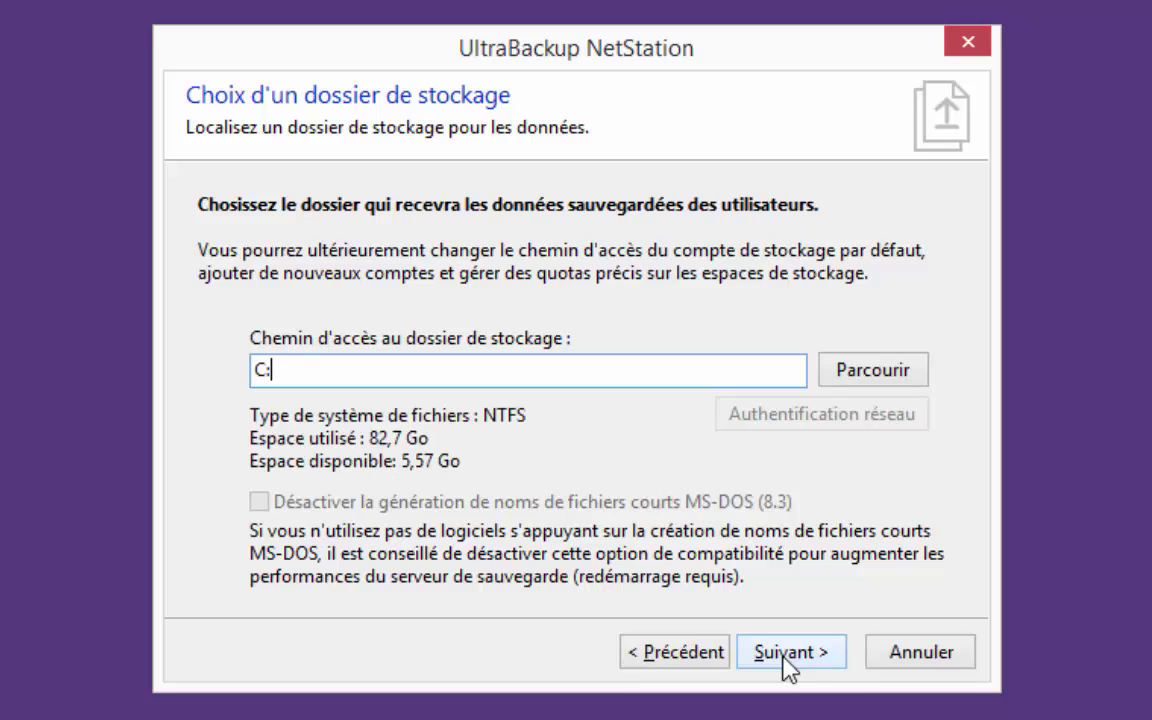
text(\Data)
Accept the C:\Data storage folder and the default database location
click(789, 656)
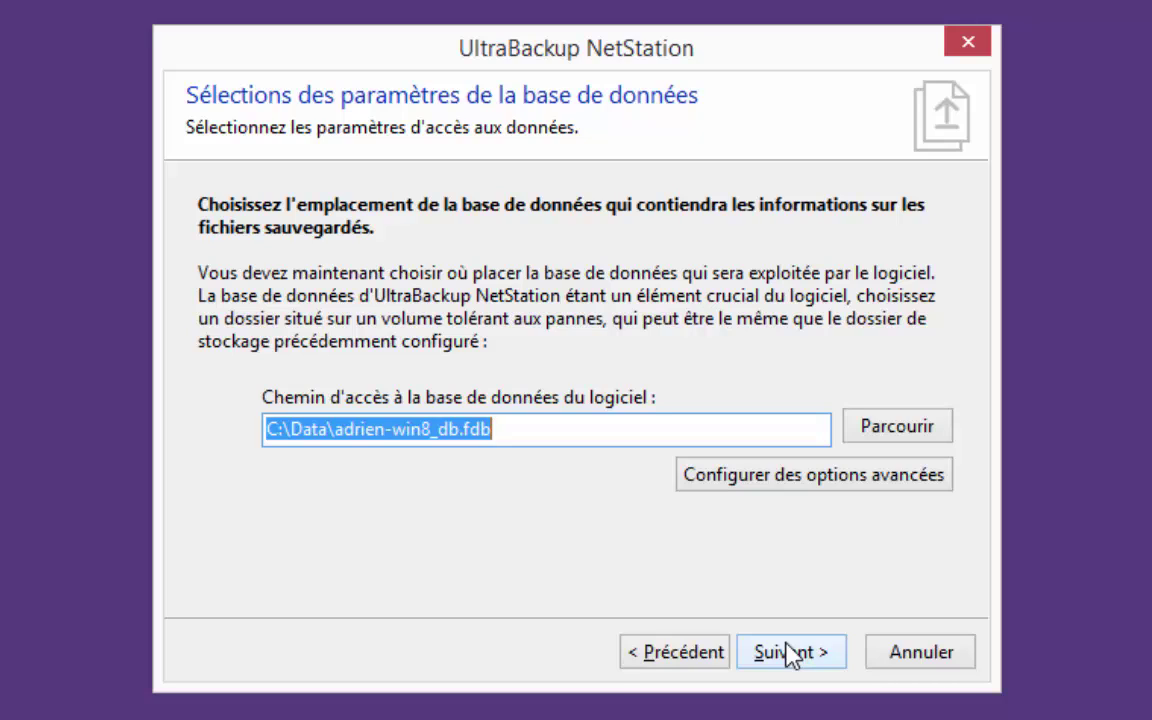
click(791, 653)
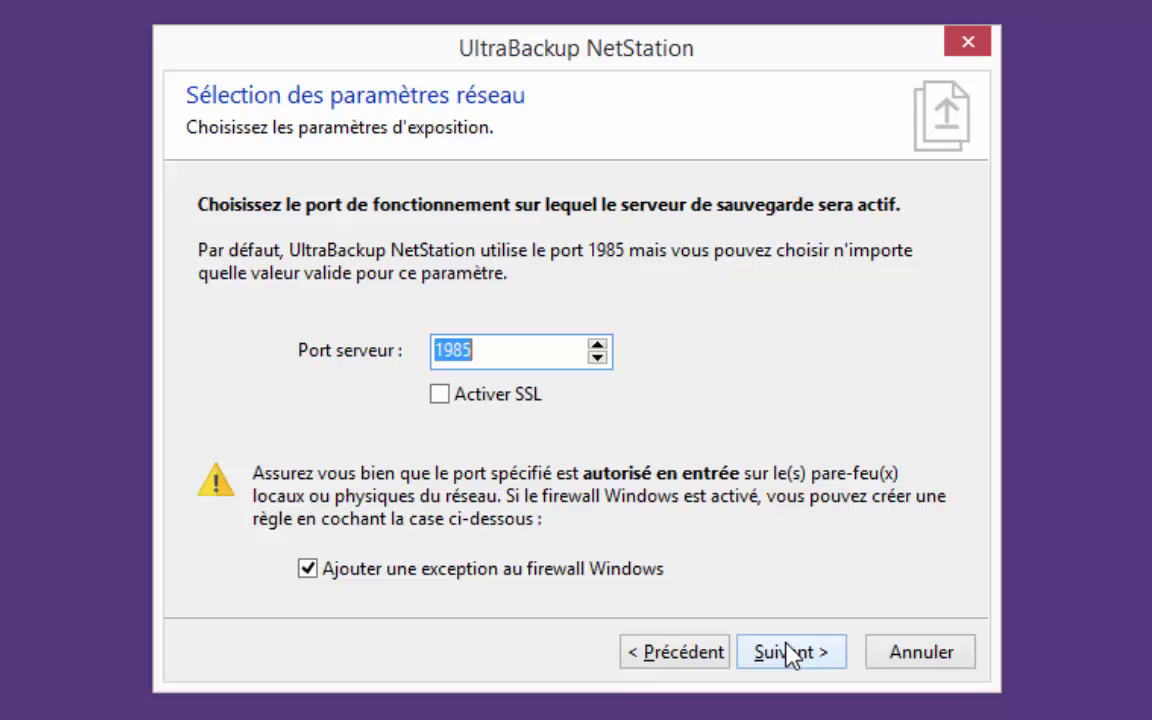
Keep server port 1985 with the firewall exception and continue to SMTP settings
click(790, 652)
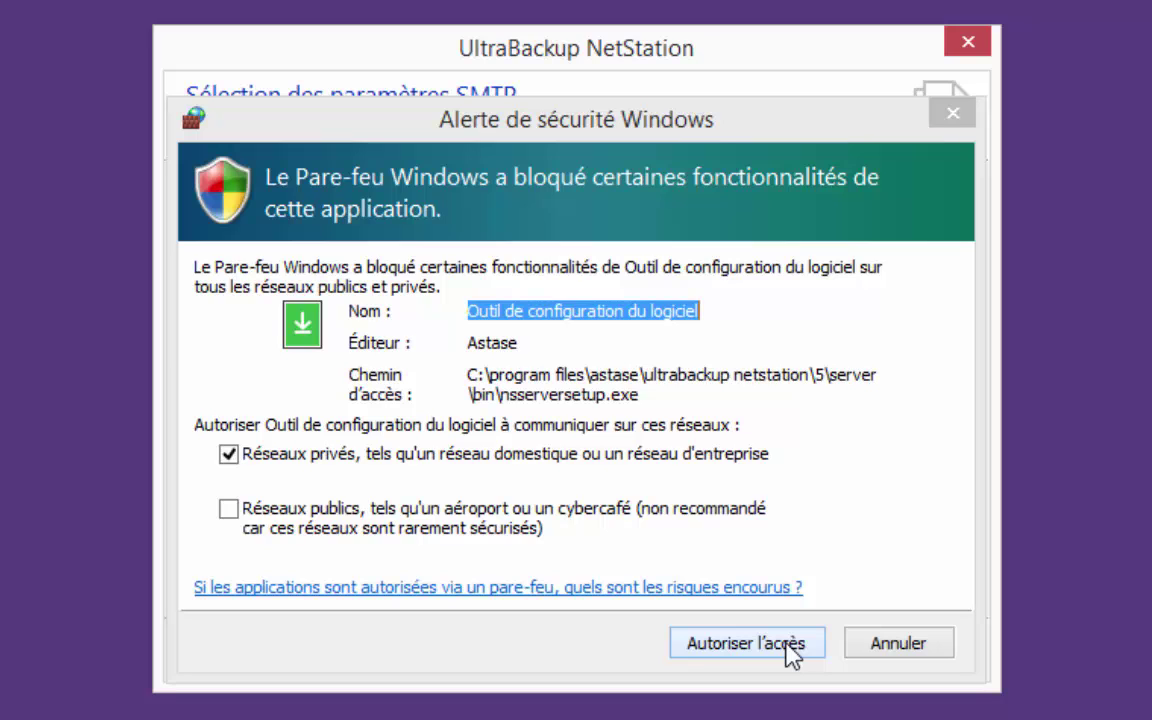
Allow the setup tool through the firewall and continue without an outgoing SMTP server
click(746, 643)
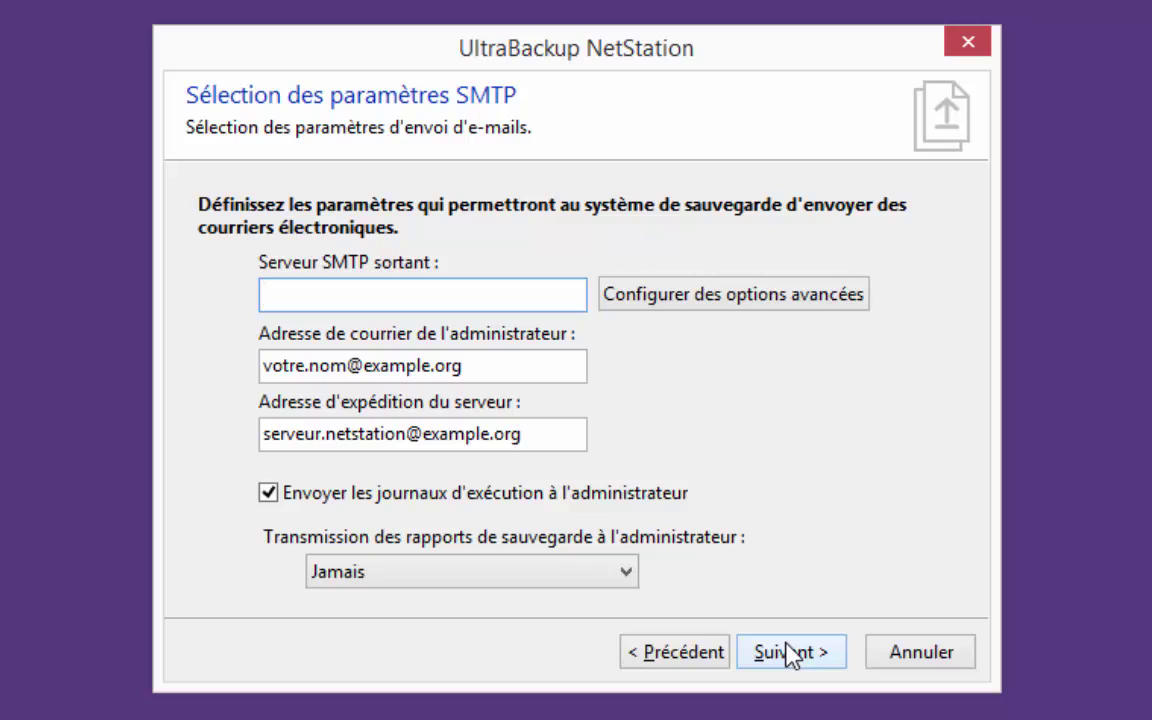
click(788, 652)
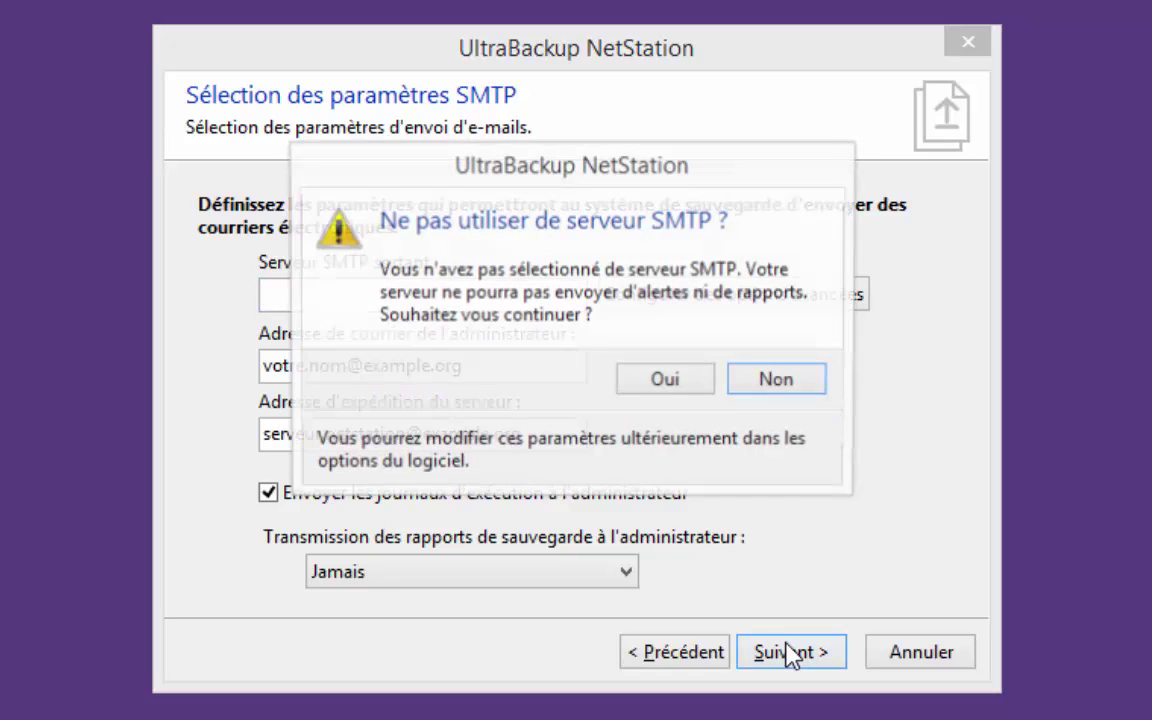
click(686, 385)
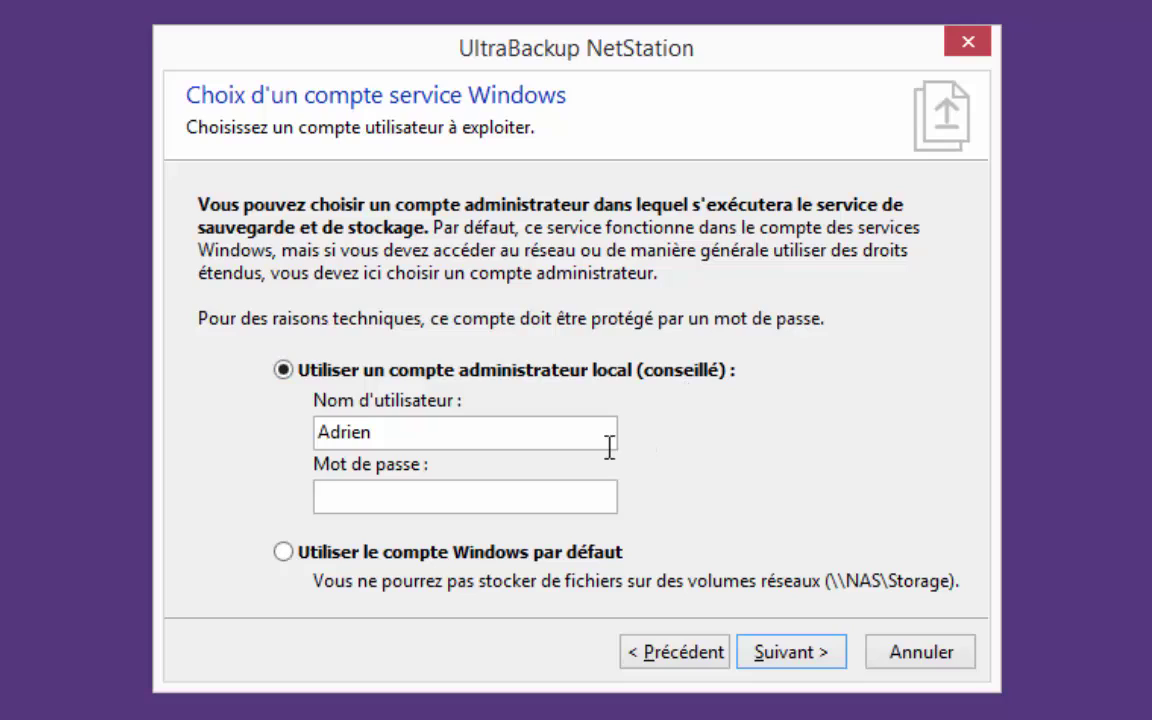
Enter the local administrator account password for the service and continue
click(541, 508)
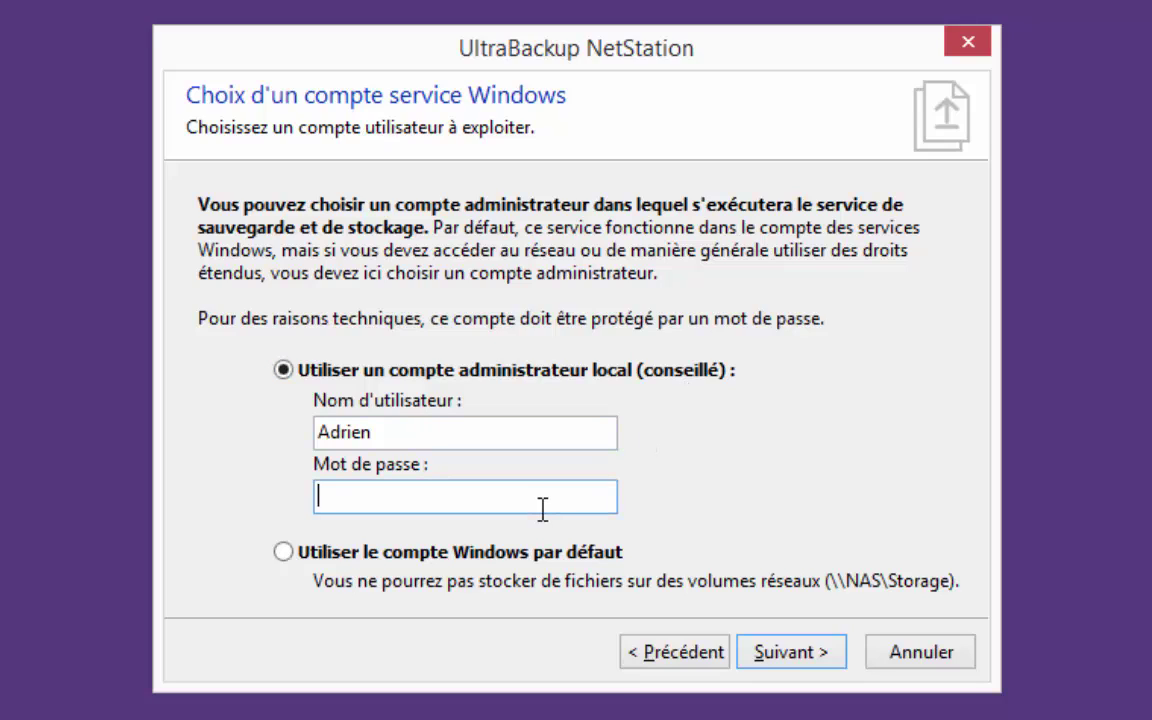
text(••••••••)
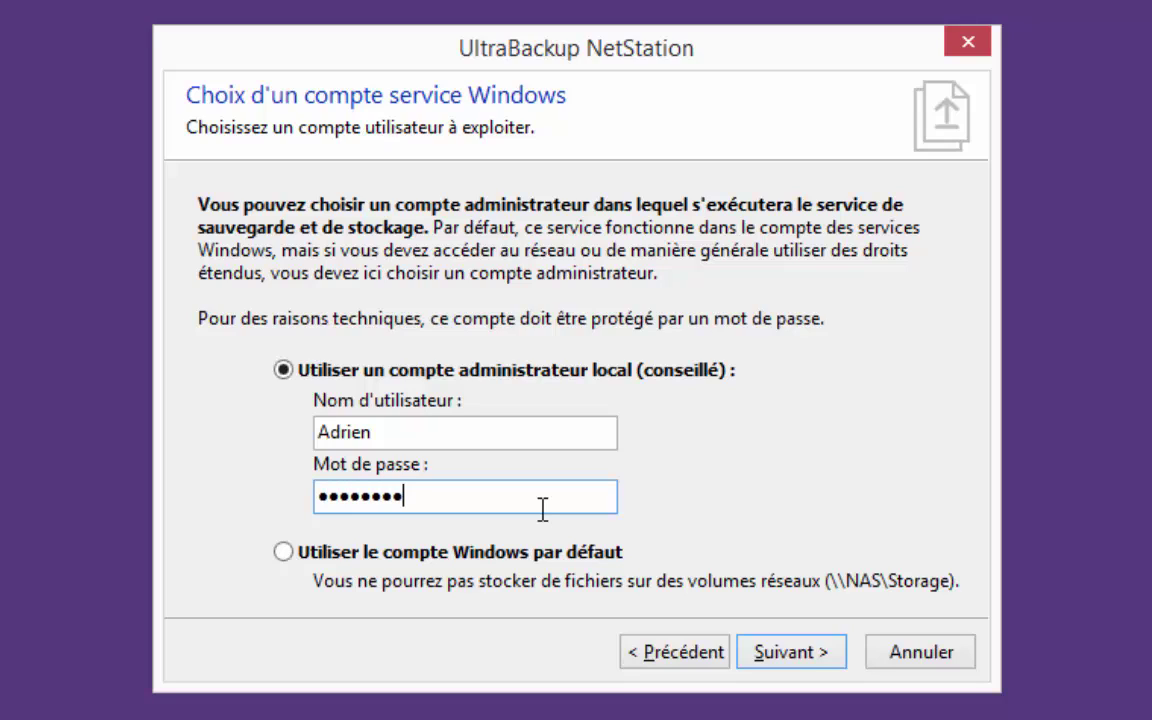
click(778, 654)
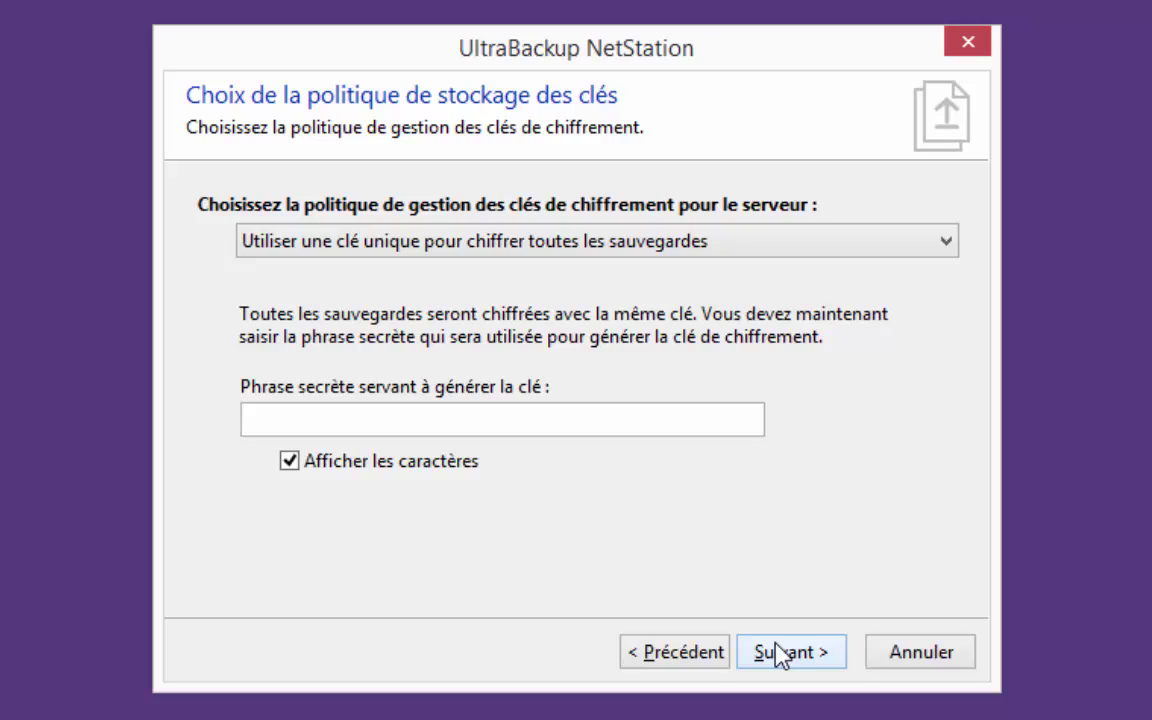
Set the policy to 'Laisser les utilisateurs choisir leurs clés de chiffrement' and open key storage settings
click(381, 243)
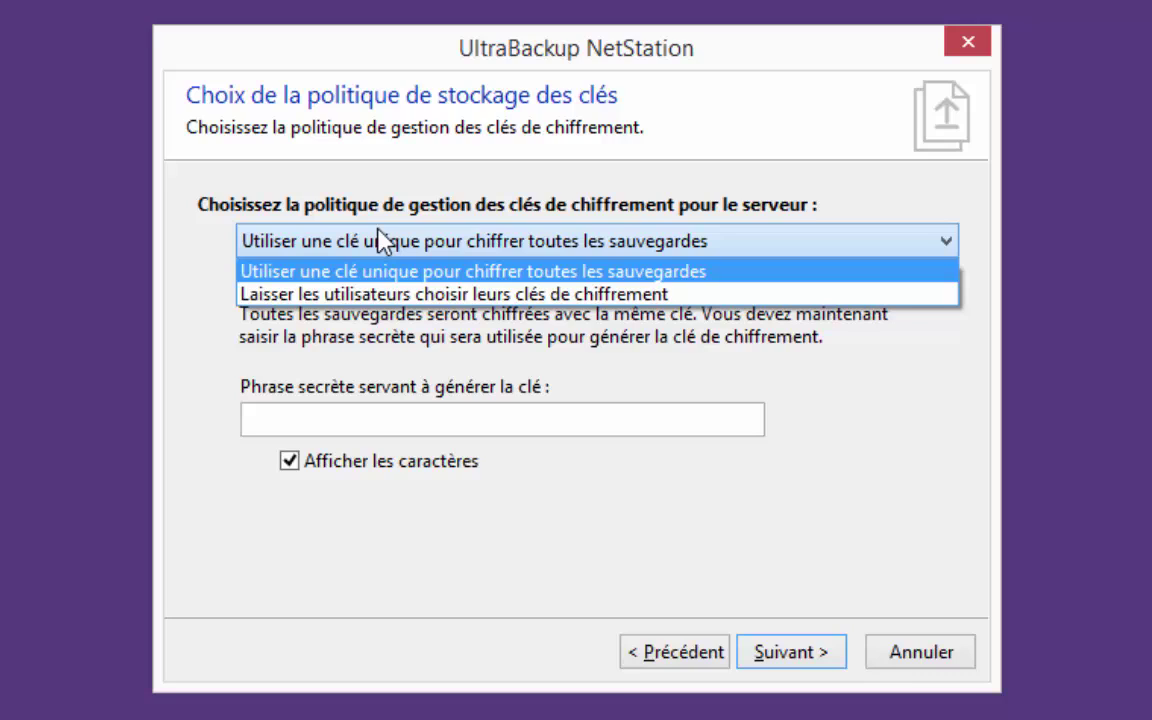
click(370, 296)
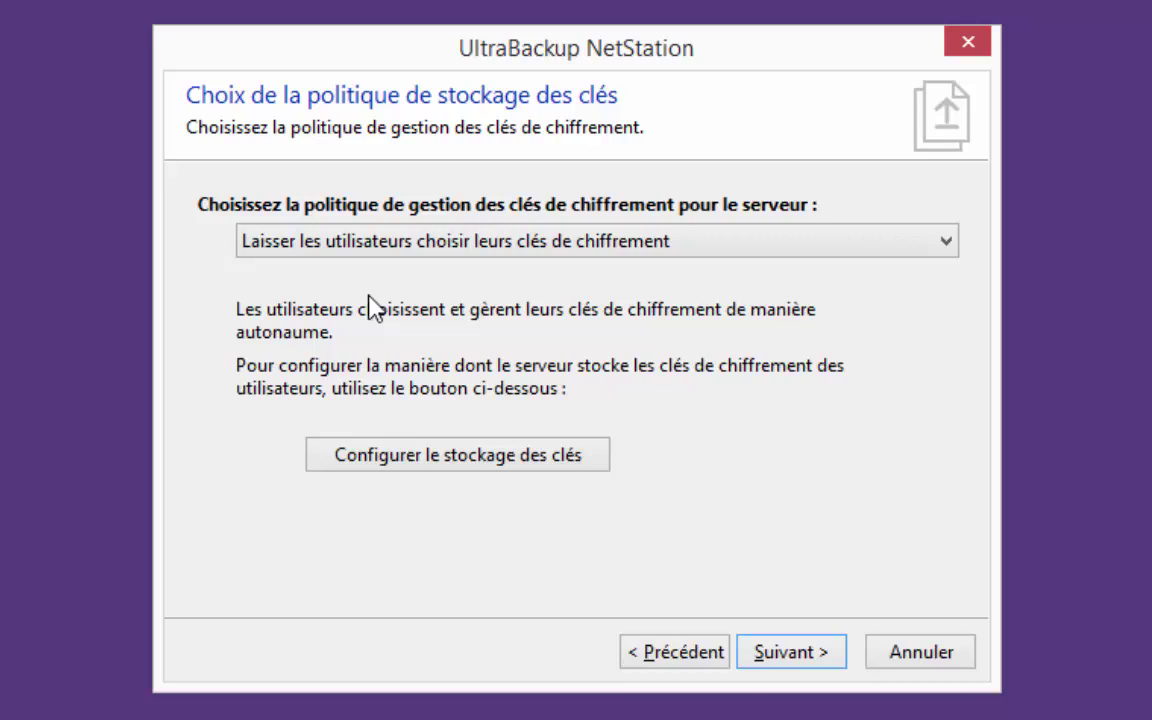
click(420, 458)
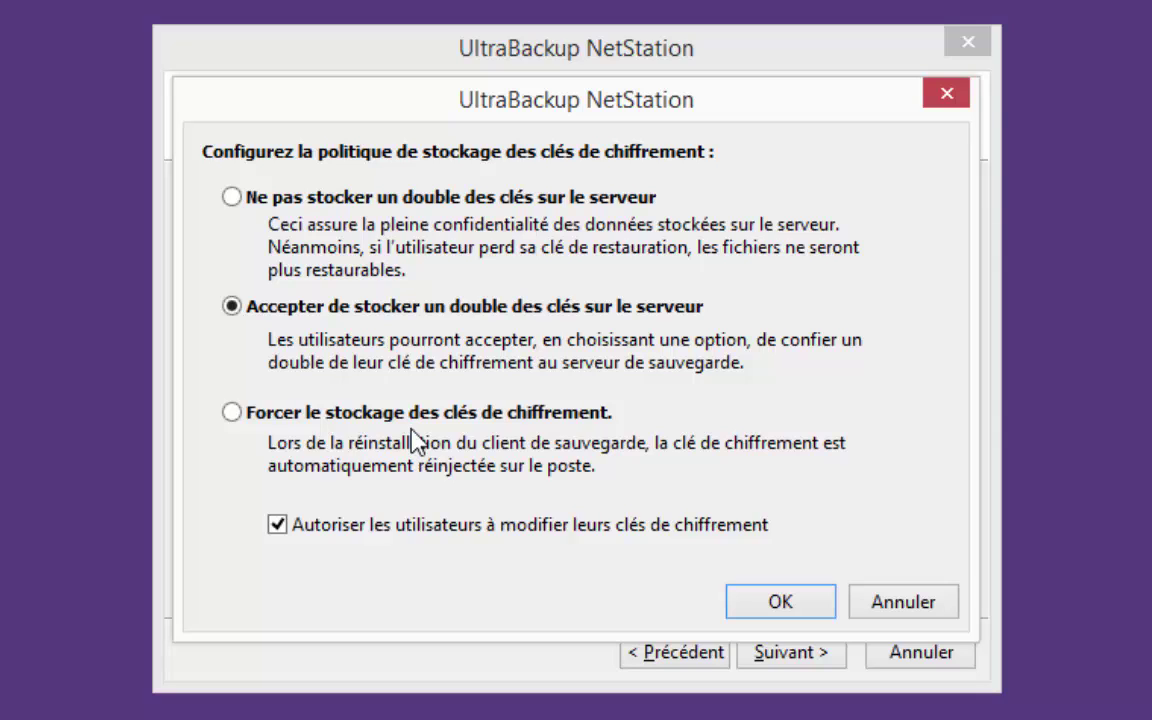
Confirm key storage with a server-side copy of users' keys and key modification allowed
click(772, 605)
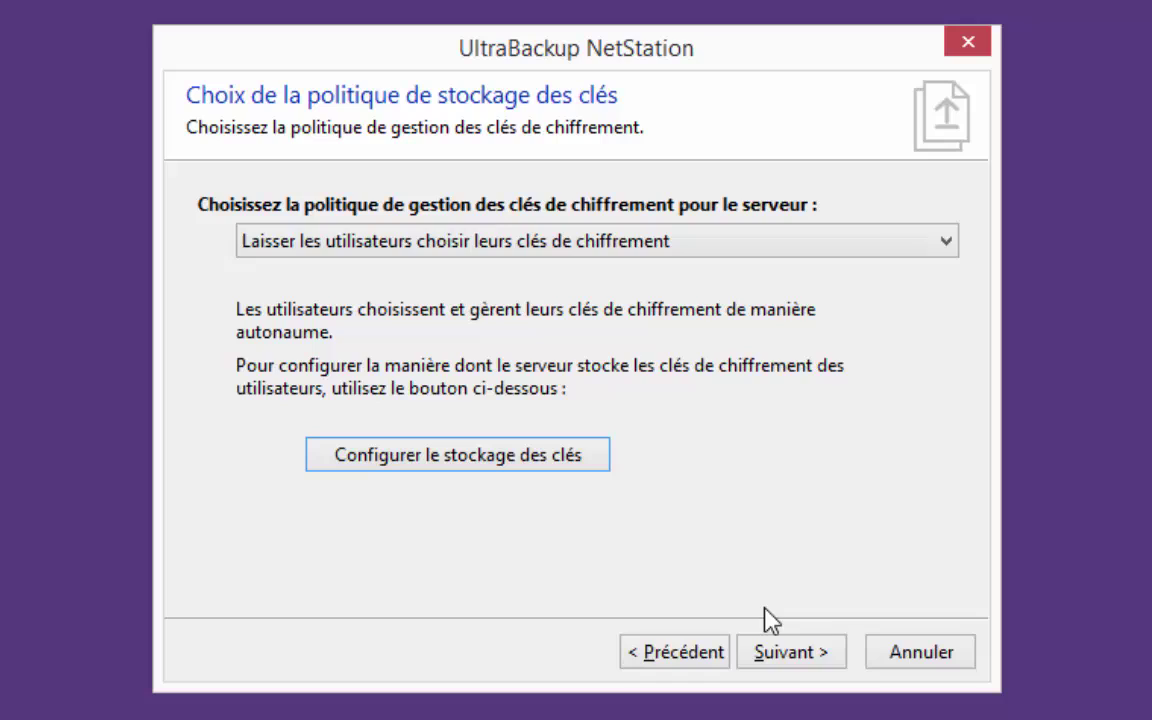
Move past the key policy, add no users, skip the licensing server, and apply the configuration
click(790, 658)
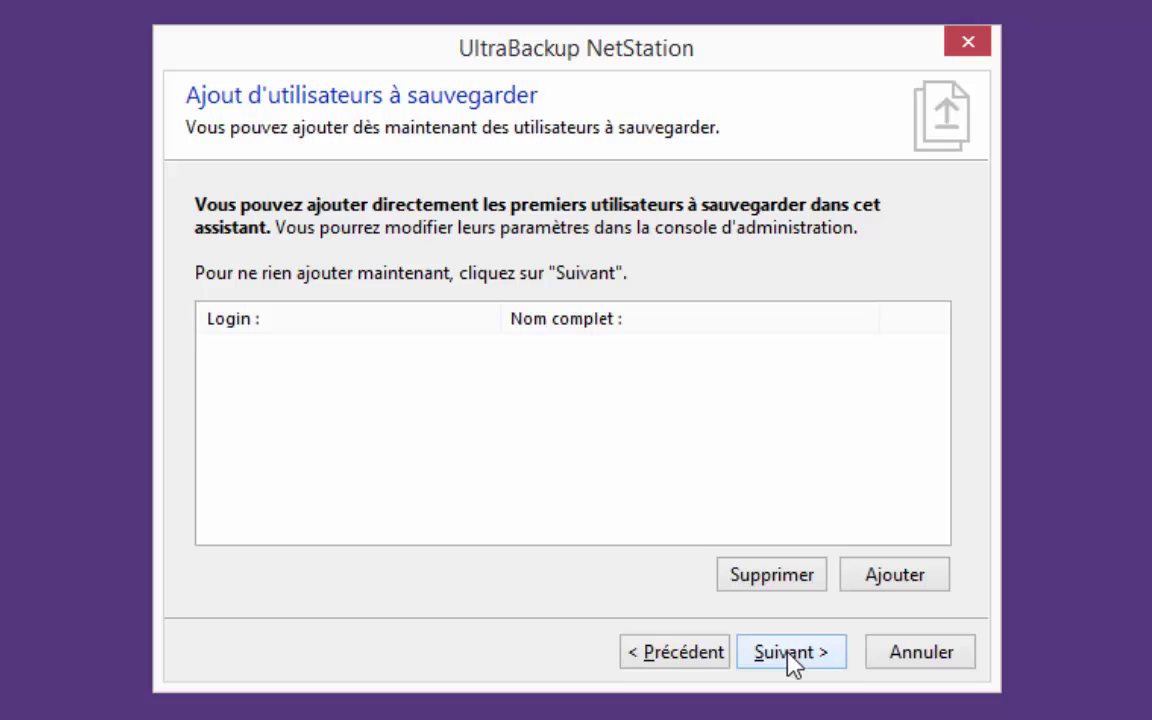
click(790, 655)
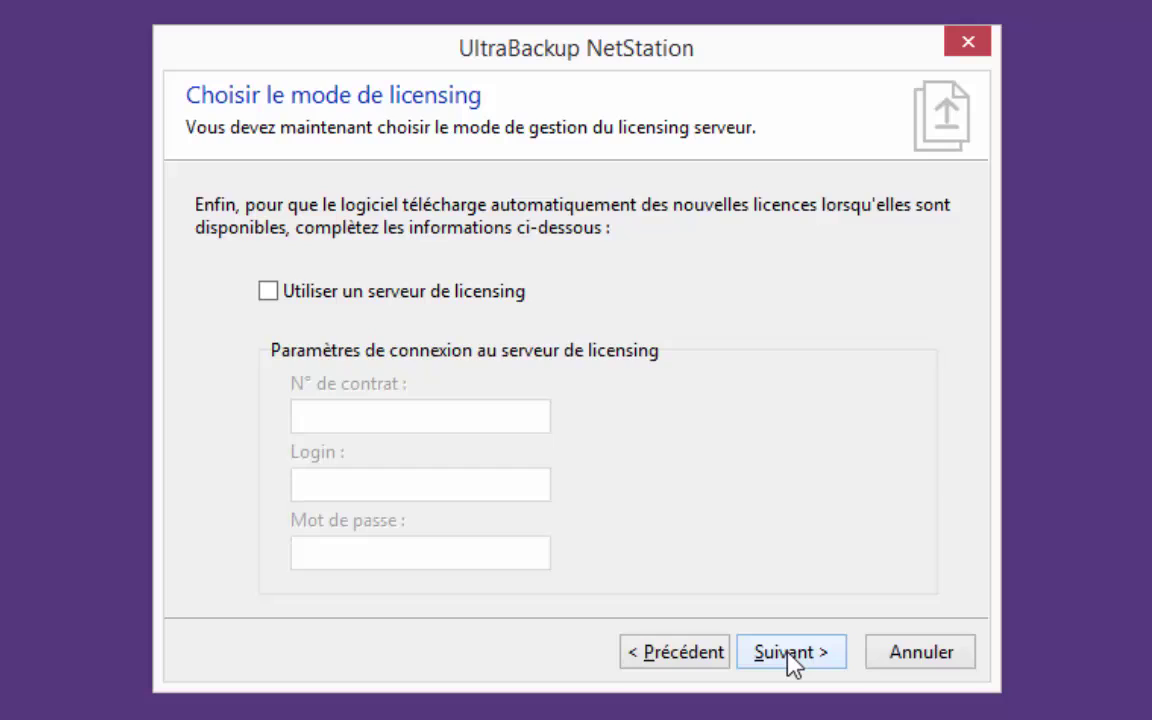
click(790, 655)
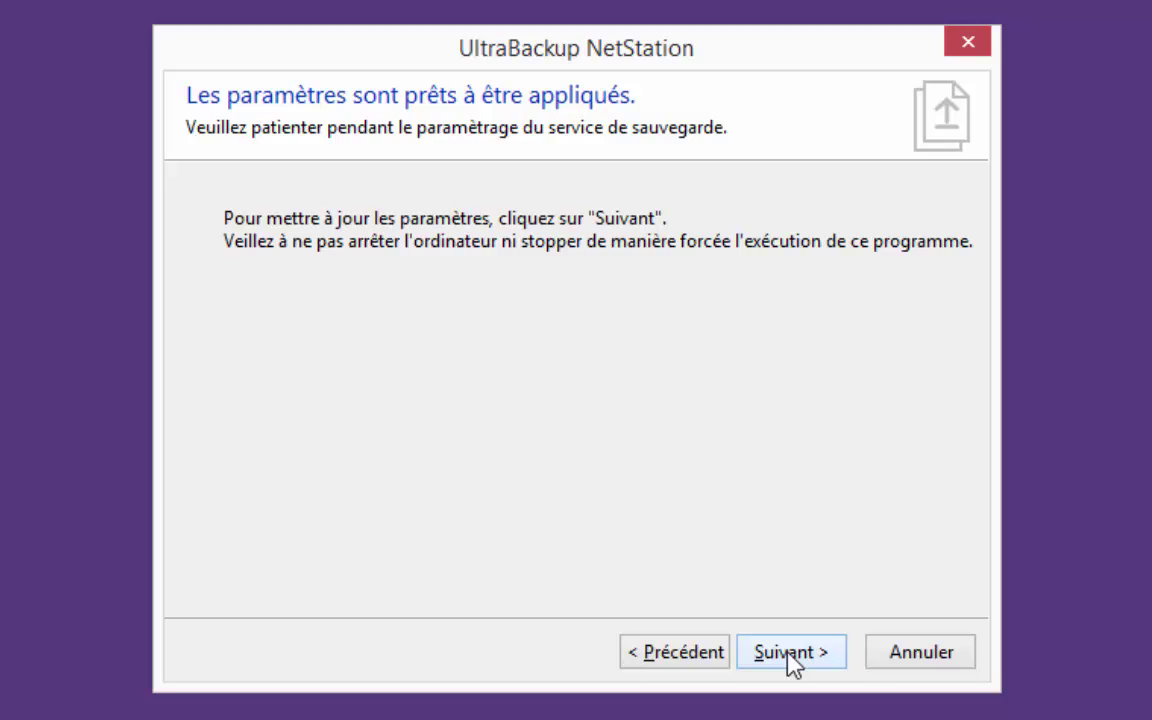
click(788, 650)
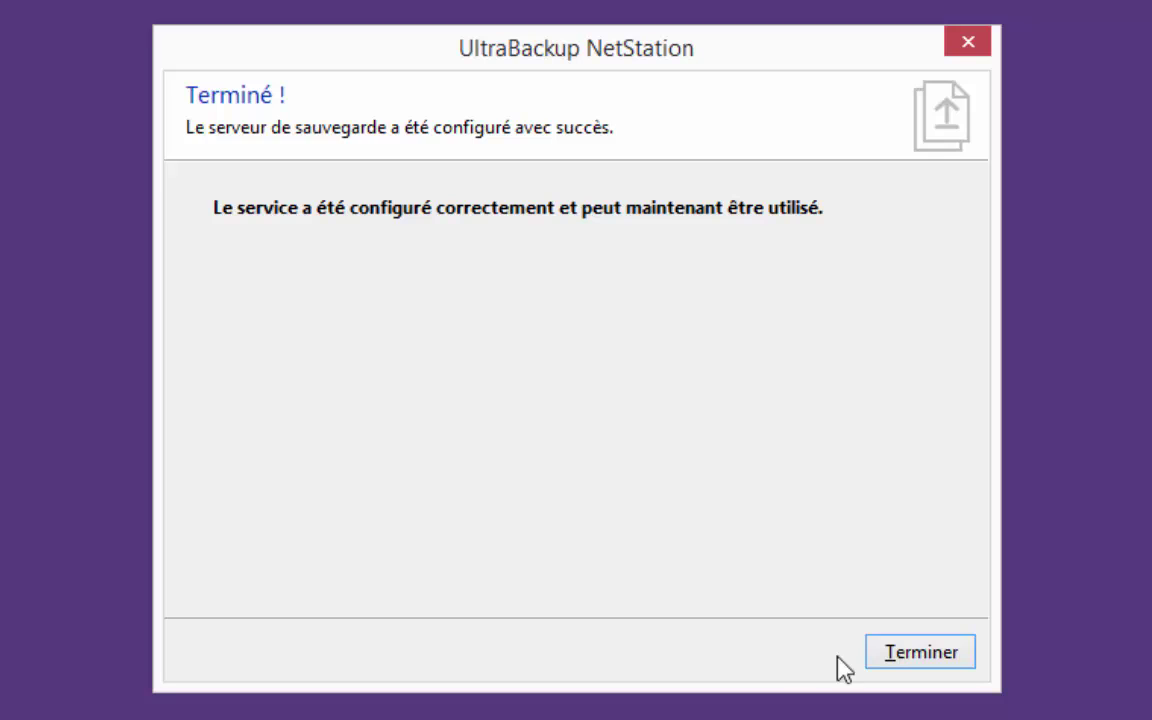
Finish the wizard and open 'Connexion à l'instance locale UltraBackup NetStation' in the console
click(908, 660)
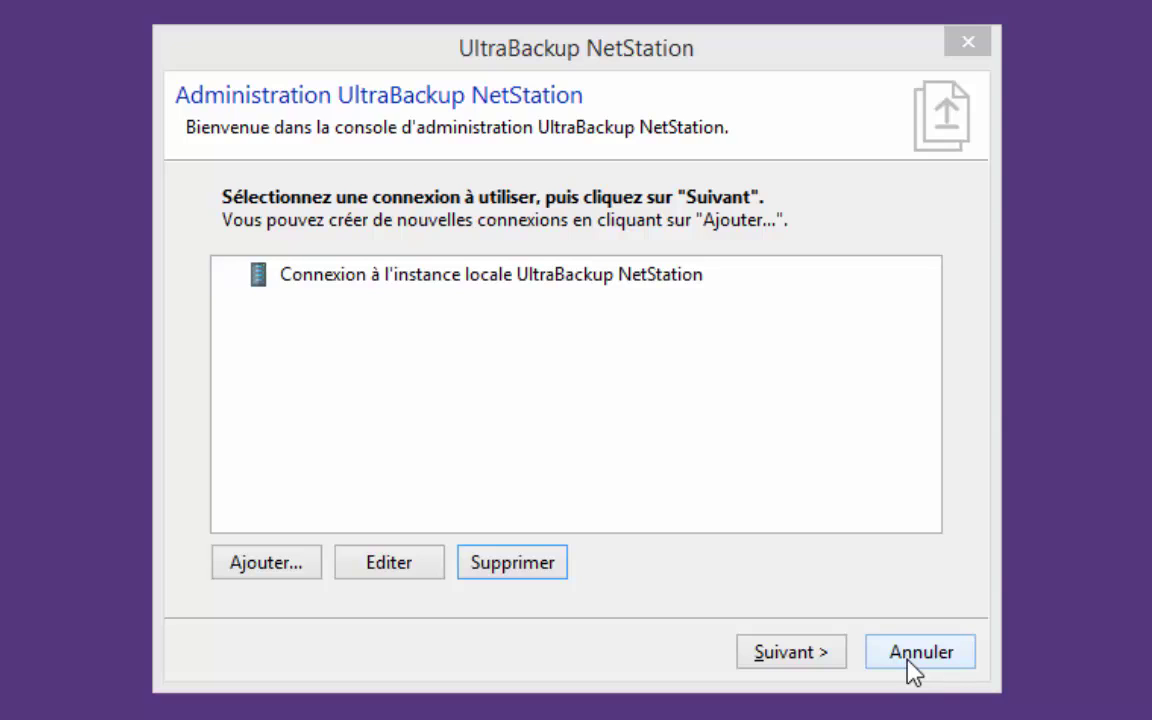
click(395, 272)
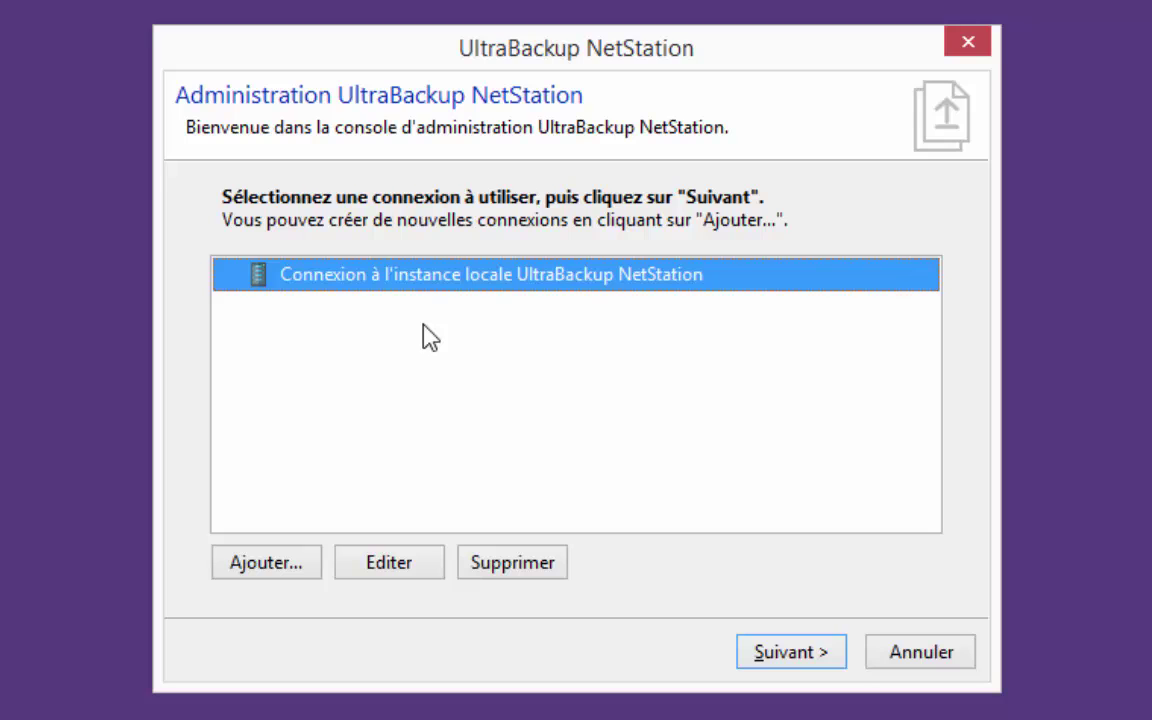
double_click(424, 276)
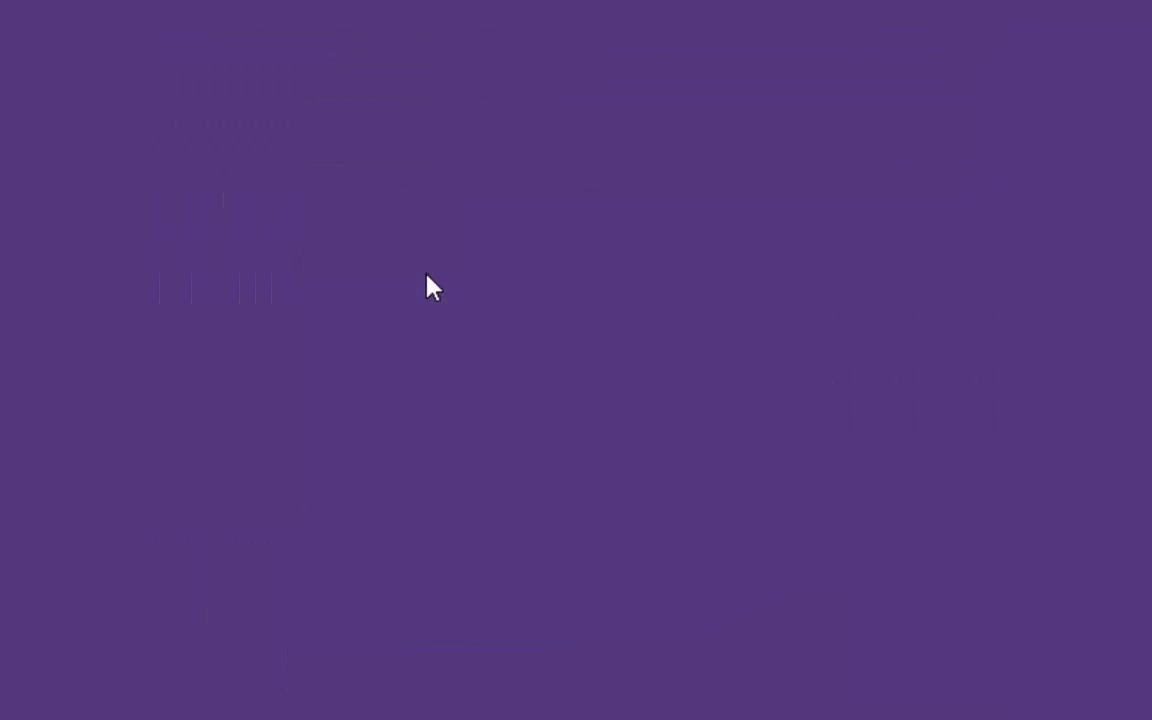